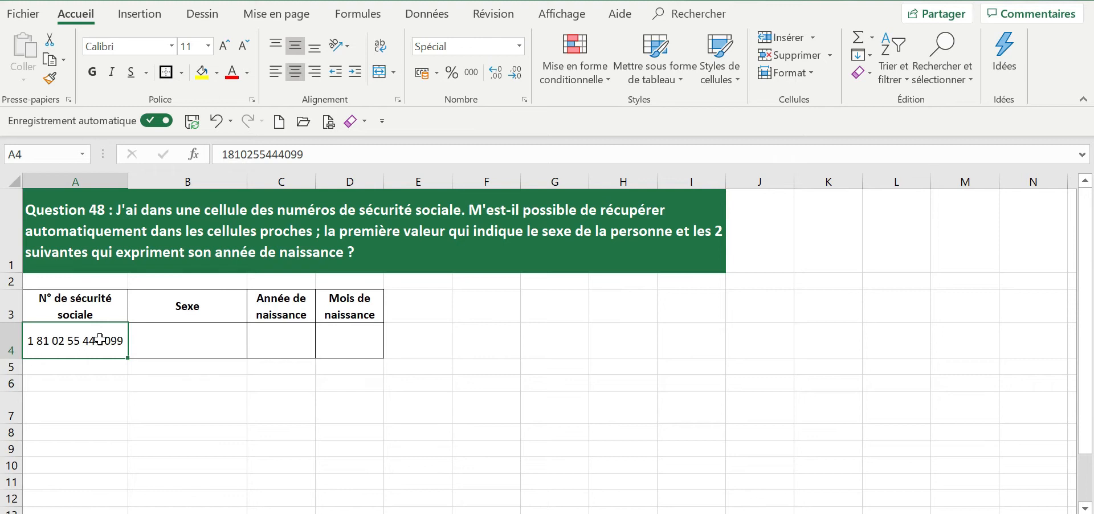
# - Check the special number format applied to the social security number in cell A4
pyautogui.click(525, 101)
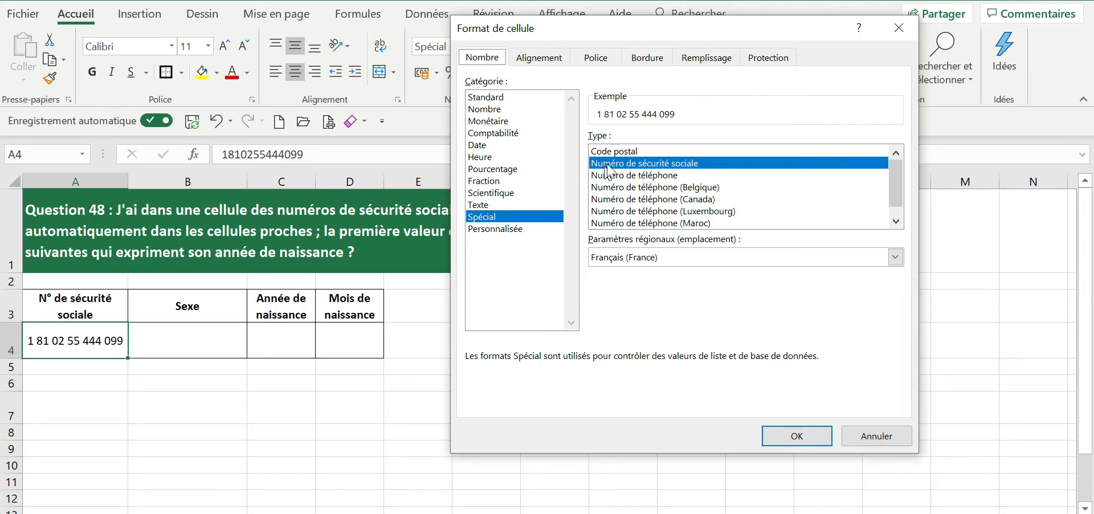
pyautogui.click(778, 441)
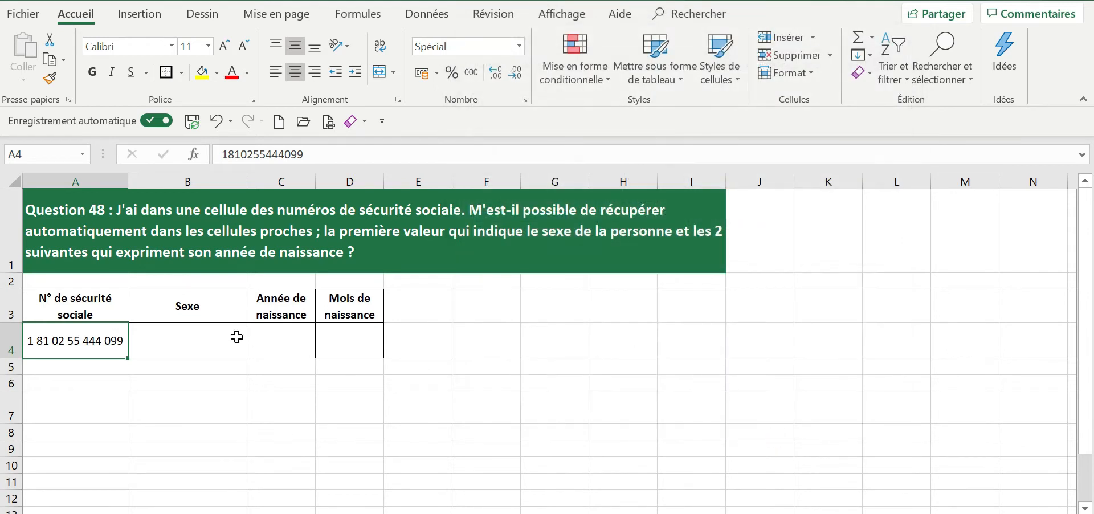
# - Enter the formula =GAUCHE(A4;1) in cell B4 to extract the sex digit from the social security number
pyautogui.click(201, 335)
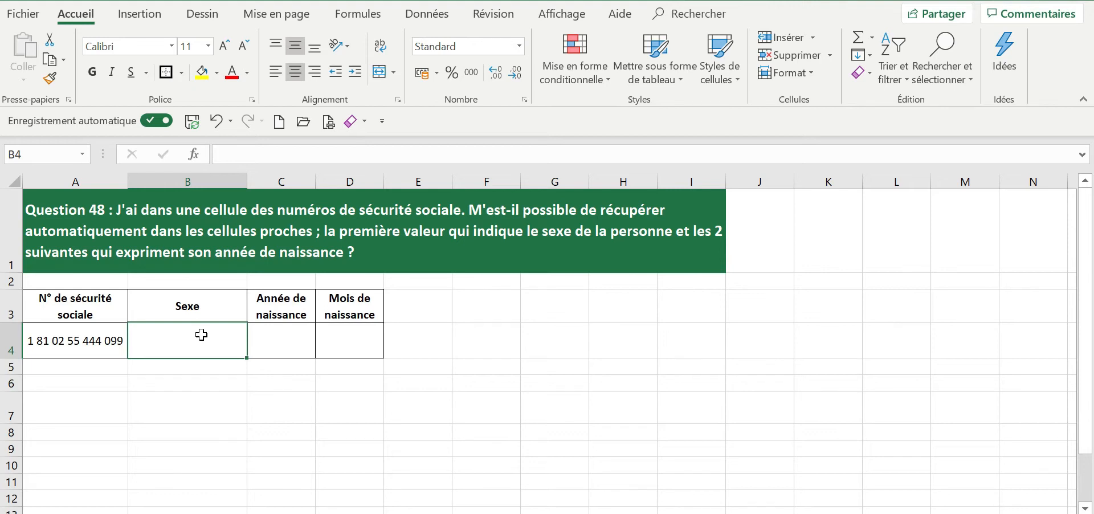
pyautogui.write('=gauche')
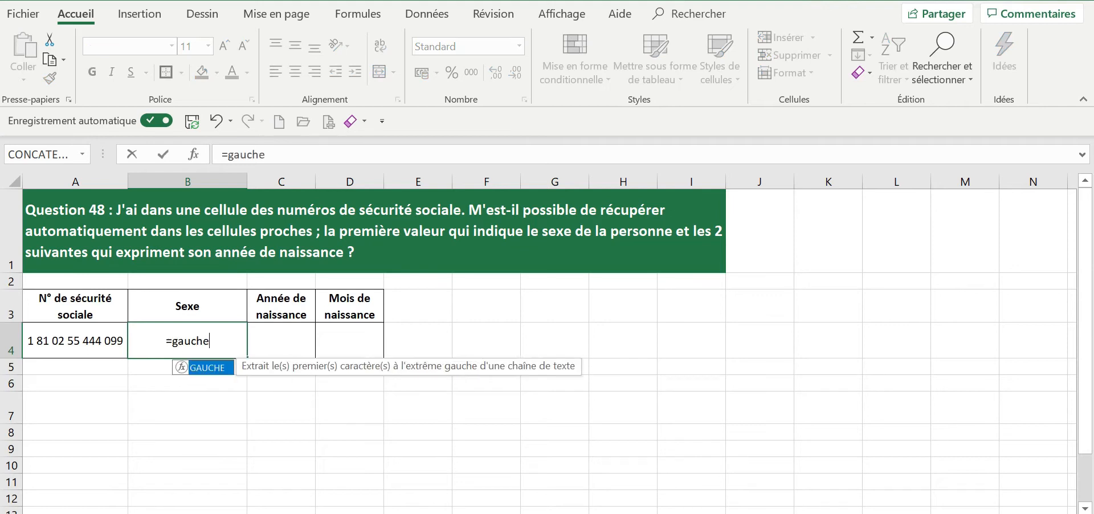
pyautogui.write('(')
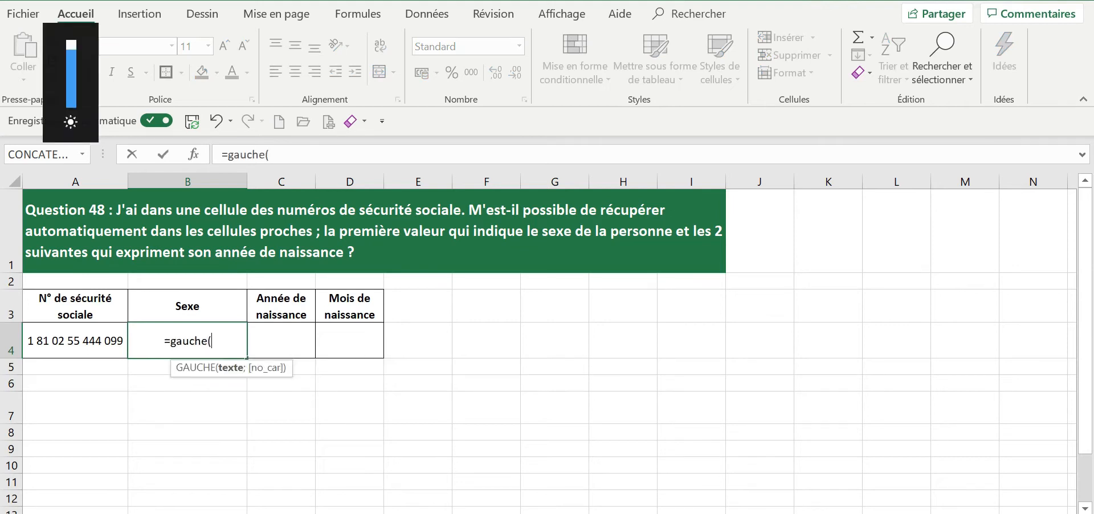
pyautogui.click(81, 344)
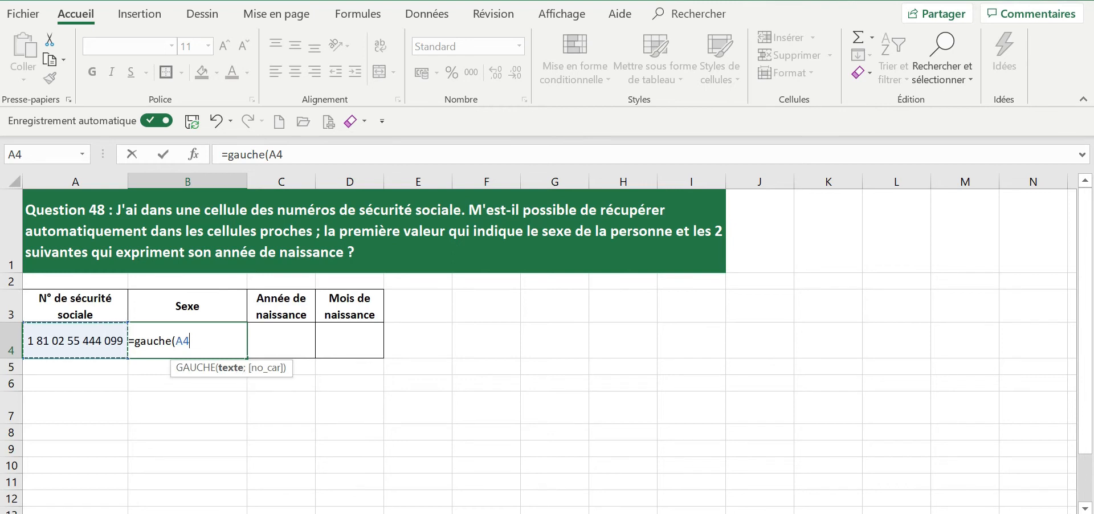
pyautogui.write(';')
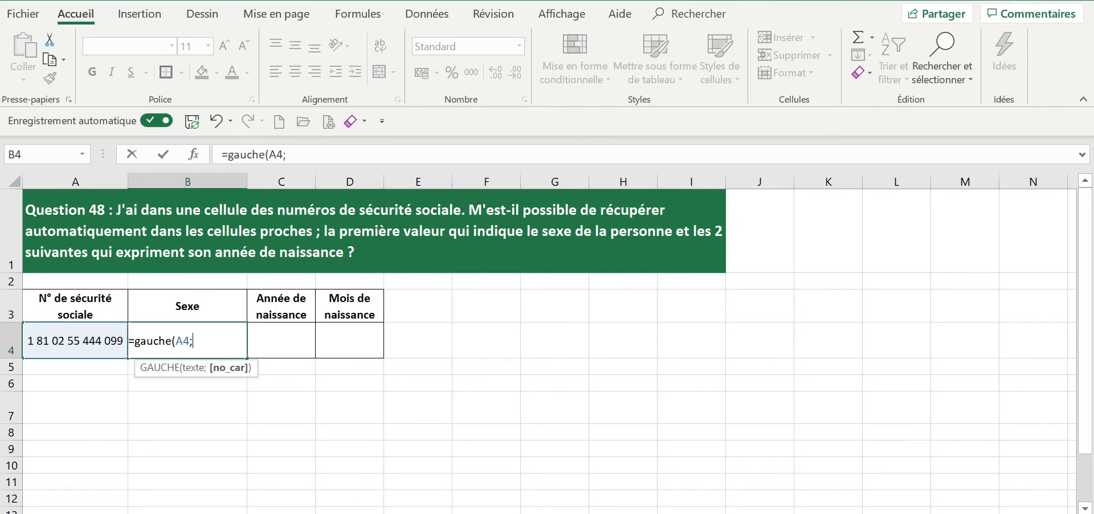
pyautogui.write('1)')
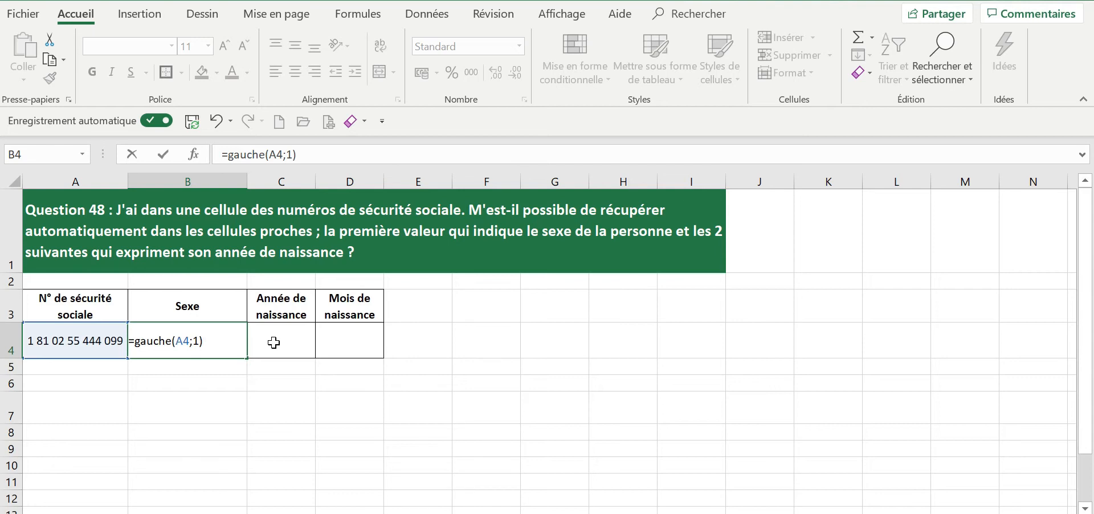
pyautogui.press('Return')
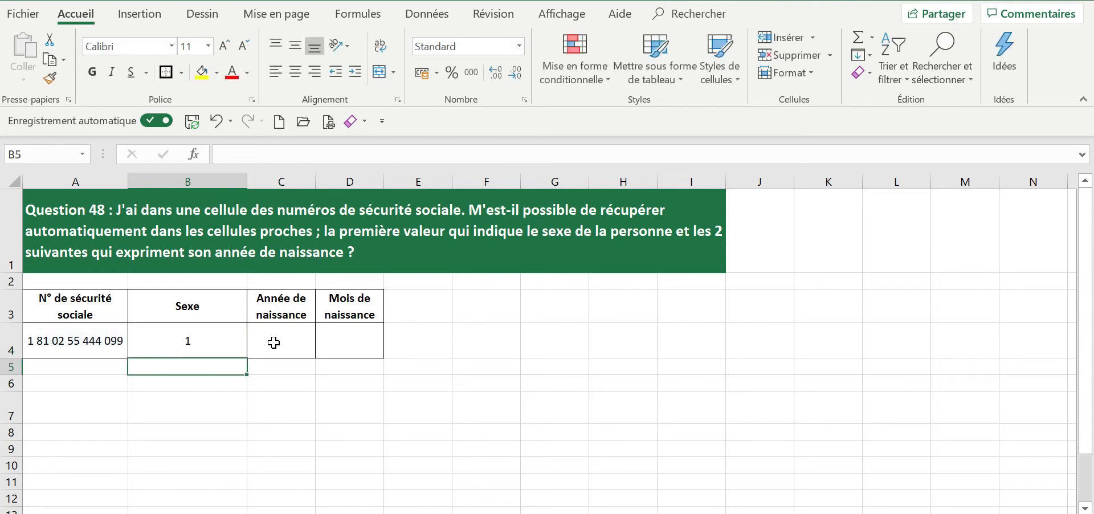
pyautogui.click(201, 341)
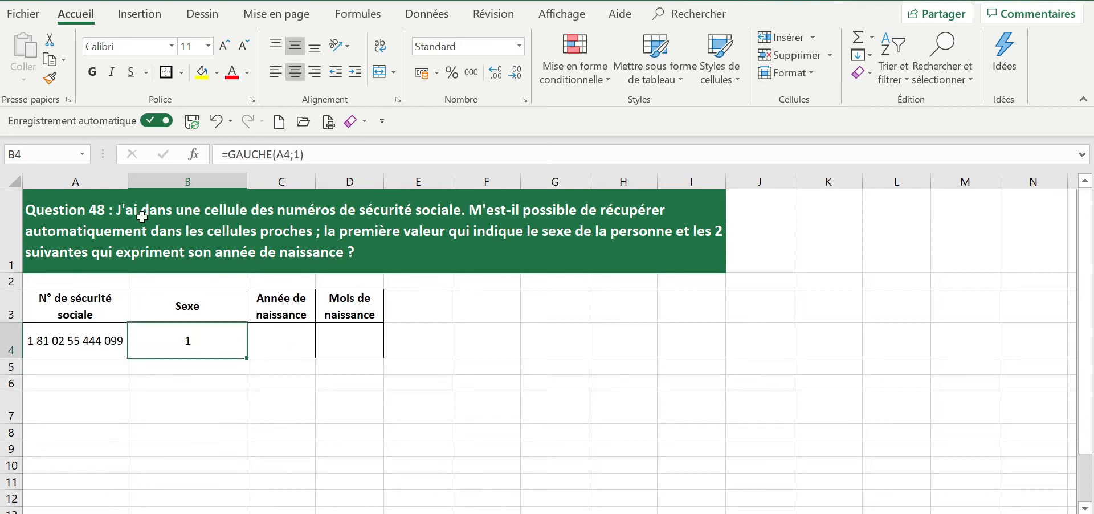
# - Replace the first digit of the social security number in cell A4 with 2
pyautogui.click(74, 342)
pyautogui.moveTo(221, 155); pyautogui.dragTo(228, 155)
pyautogui.write('2')
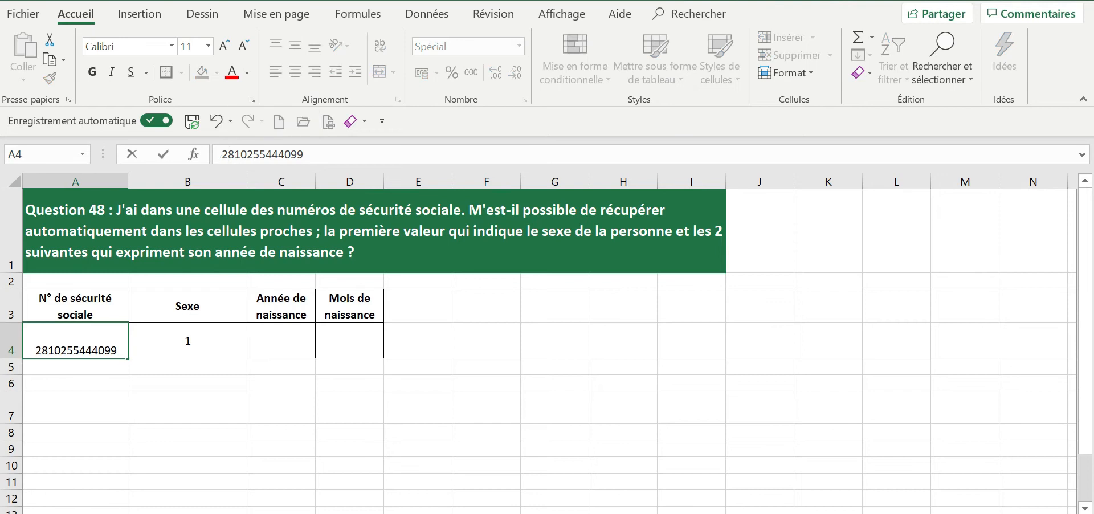
pyautogui.press('Return')
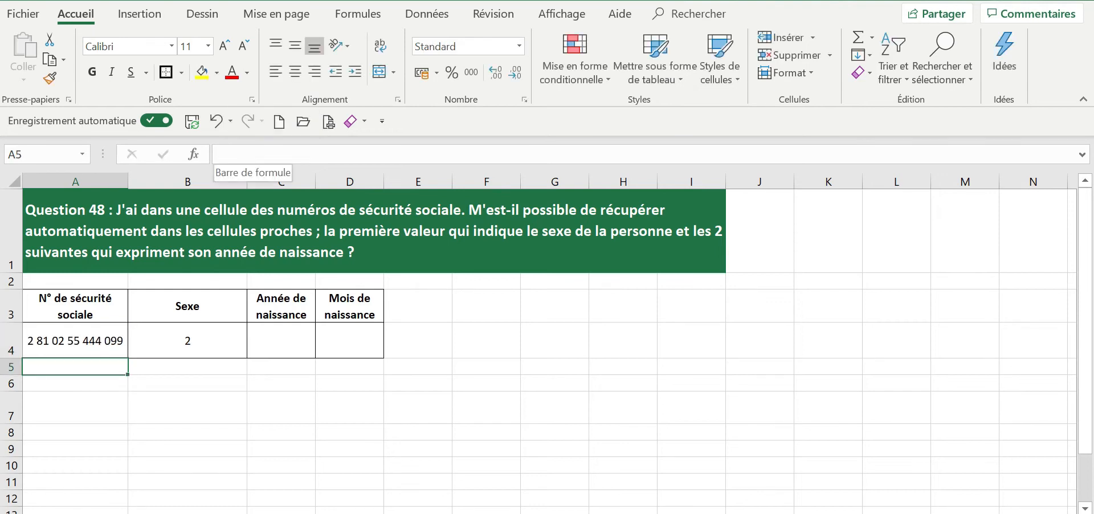
# - Search for the STXT function and insert it into the birth year cell C4
pyautogui.click(277, 340)
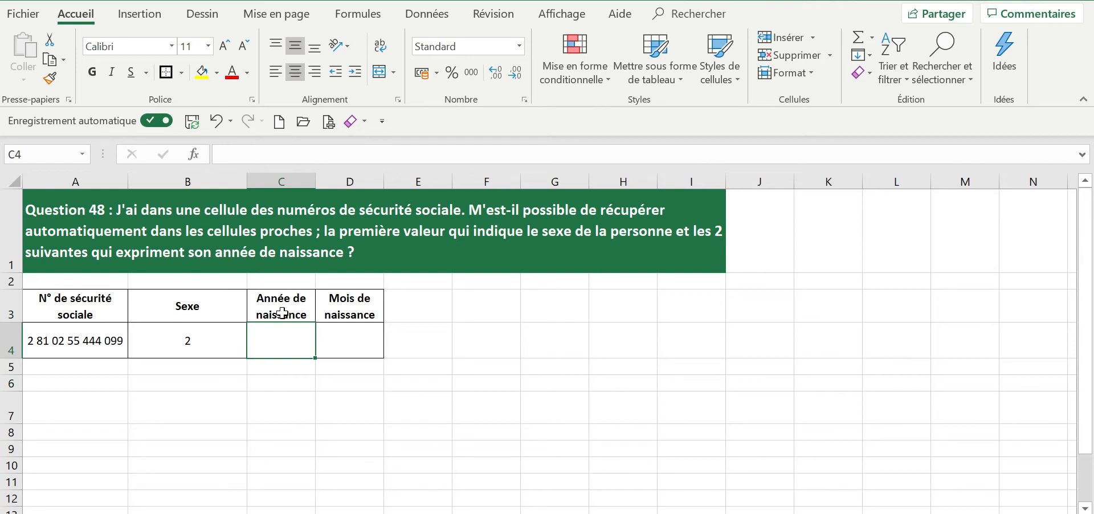
pyautogui.click(193, 155)
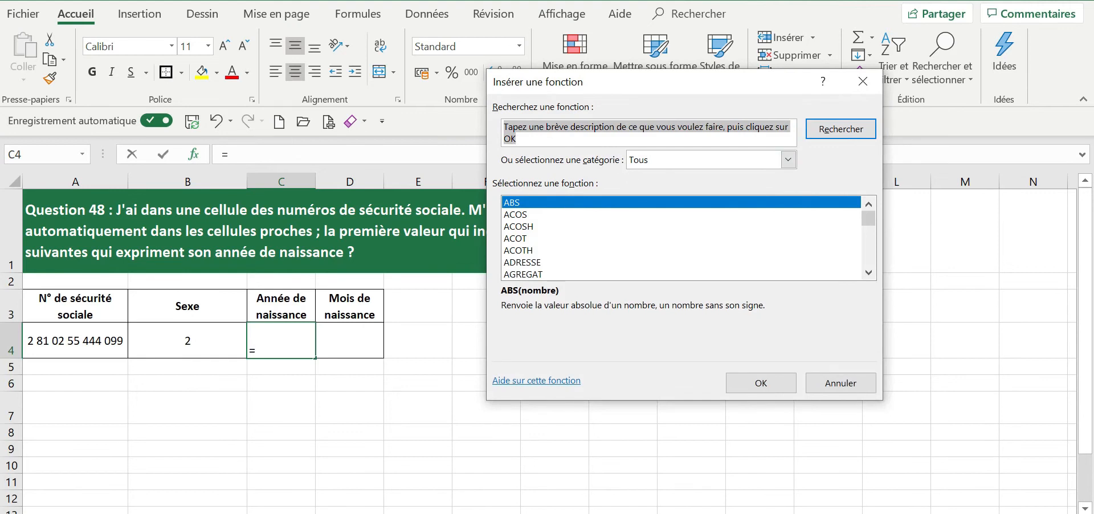
pyautogui.write('stxt')
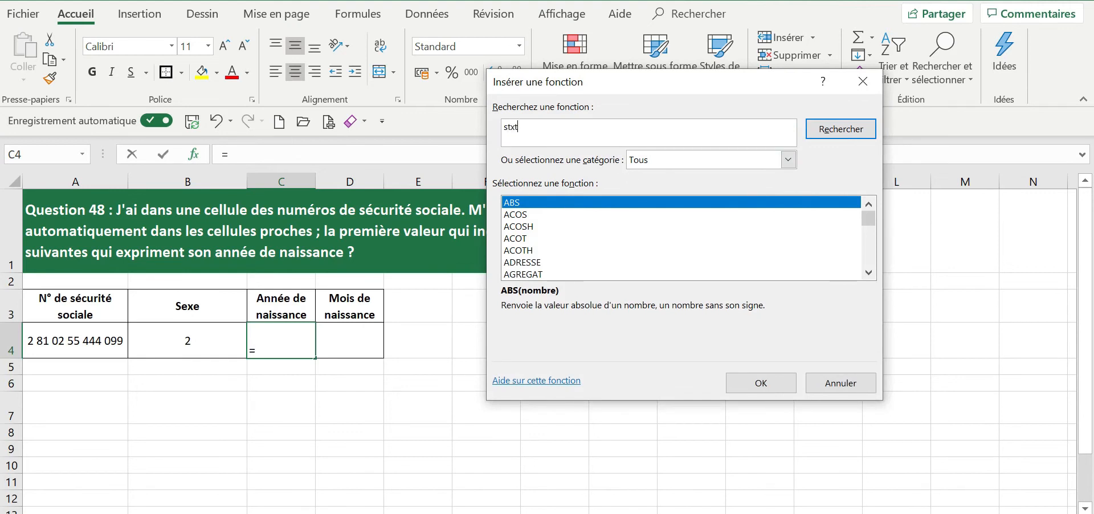
pyautogui.click(866, 129)
pyautogui.click(533, 210)
pyautogui.click(756, 385)
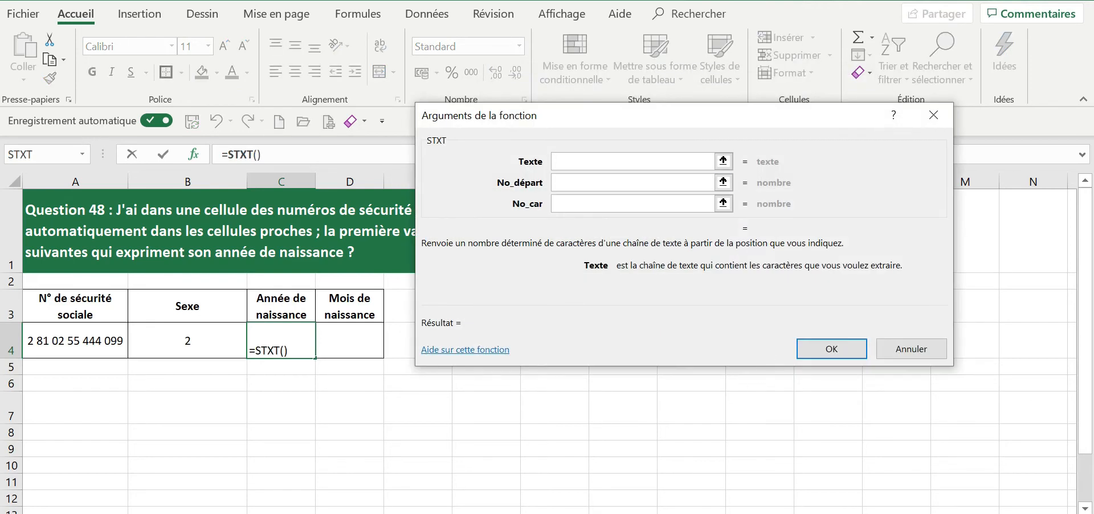
# - Set the STXT arguments to Texte A4, No_départ 2 and No_car 2, and confirm the formula
pyautogui.click(72, 343)
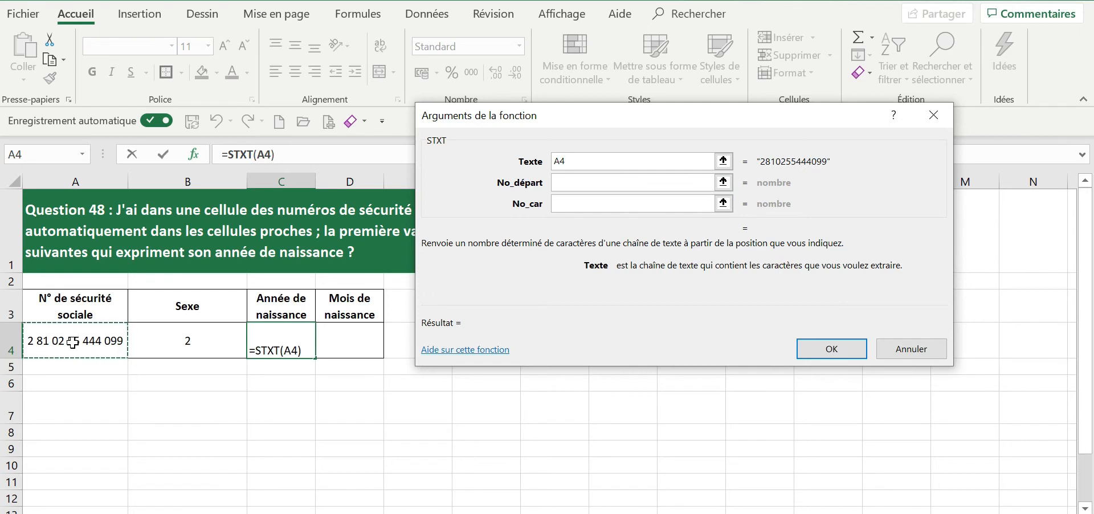
pyautogui.press('Tab')
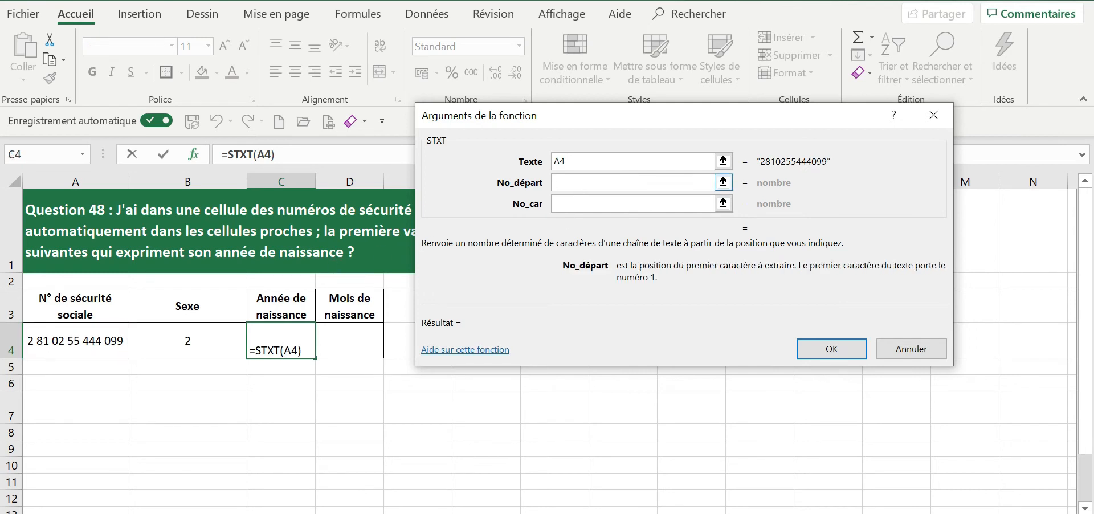
pyautogui.write('2')
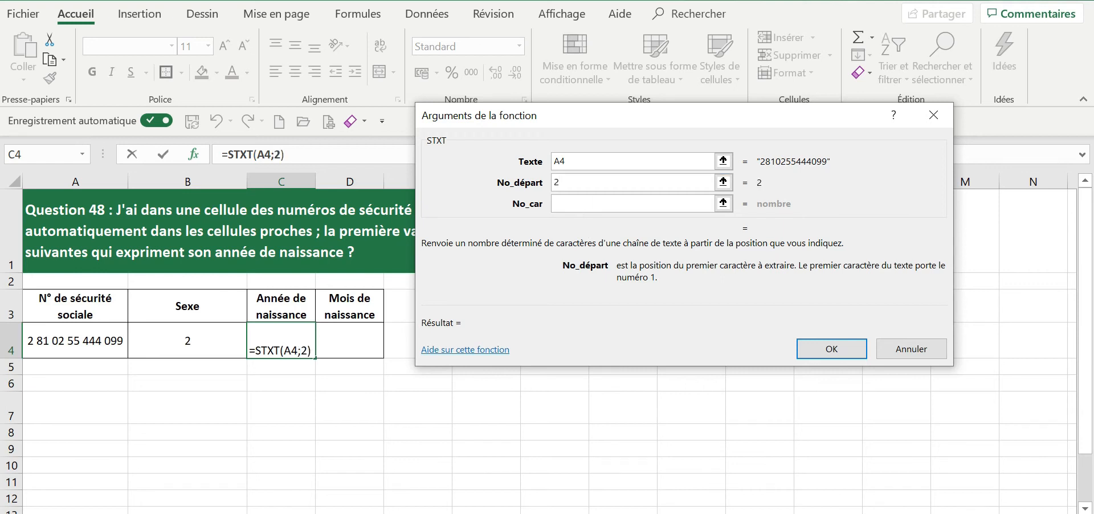
pyautogui.press('Tab')
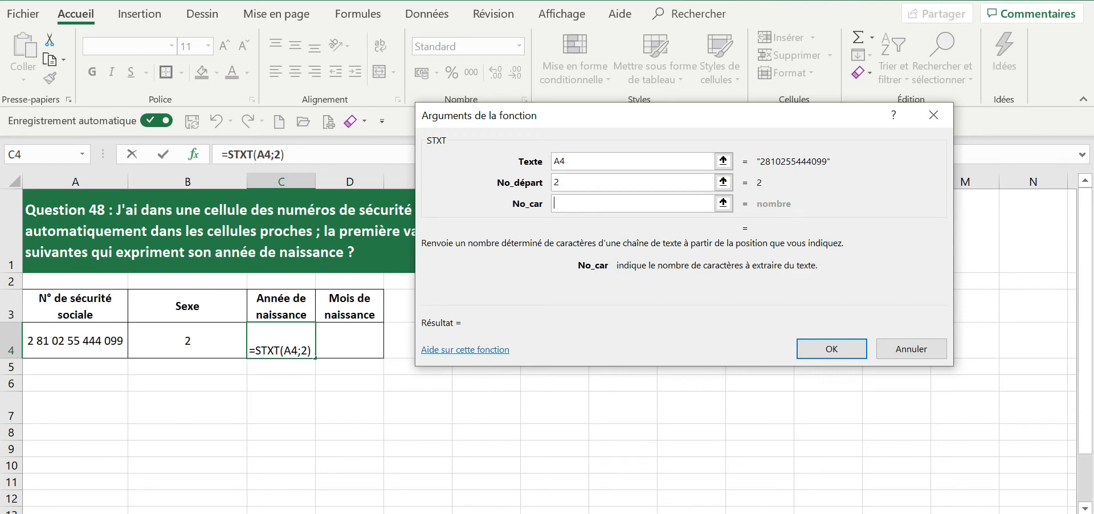
pyautogui.write('2')
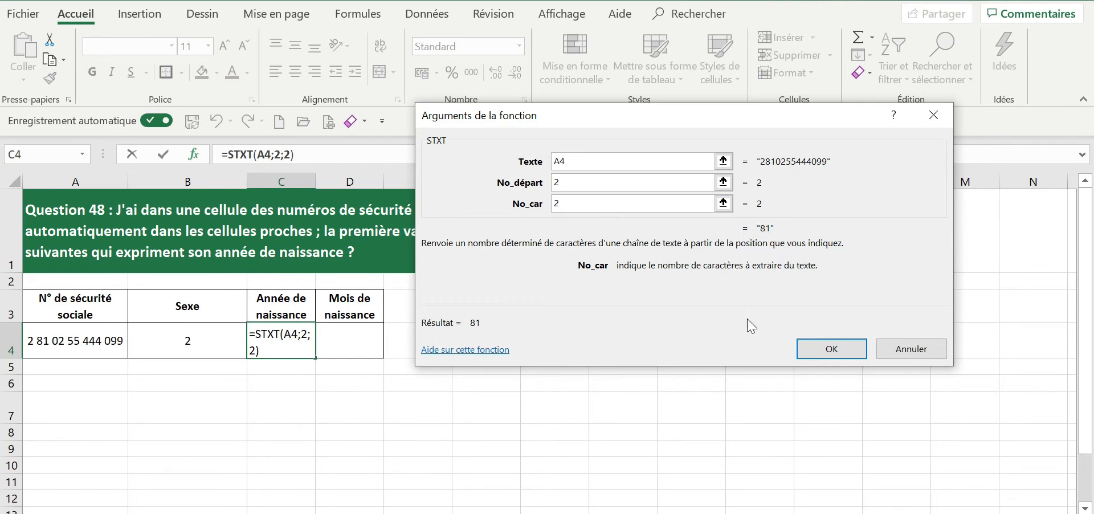
pyautogui.click(801, 351)
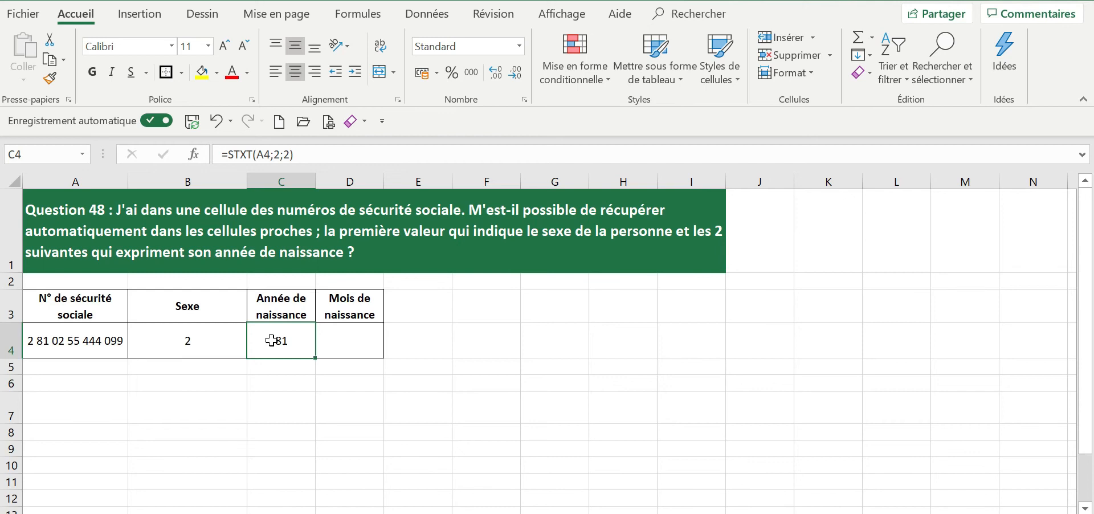
# - Make the A4 reference absolute in the C4 formula so it reads =STXT($A$4;2;2)
pyautogui.click(352, 339)
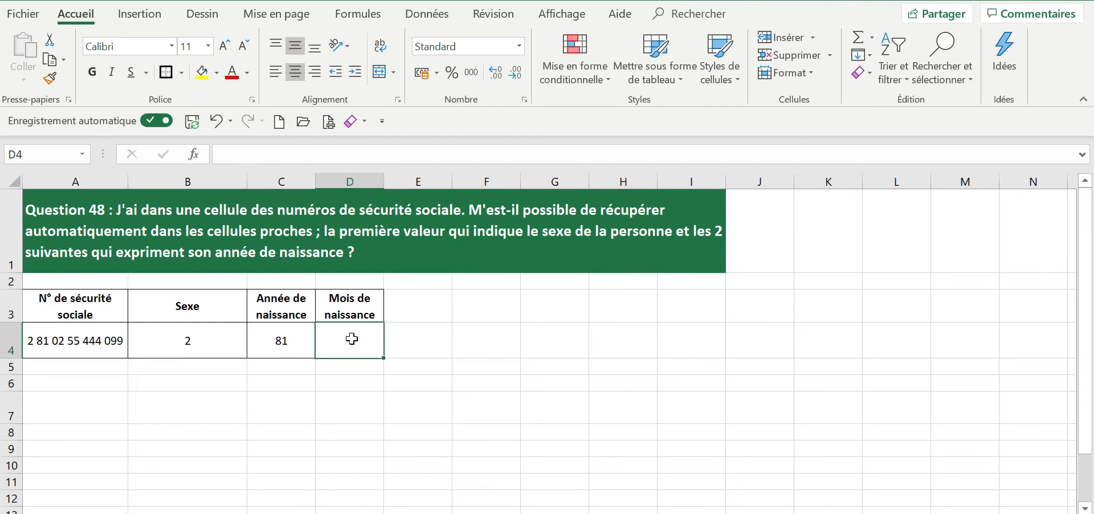
pyautogui.click(282, 336)
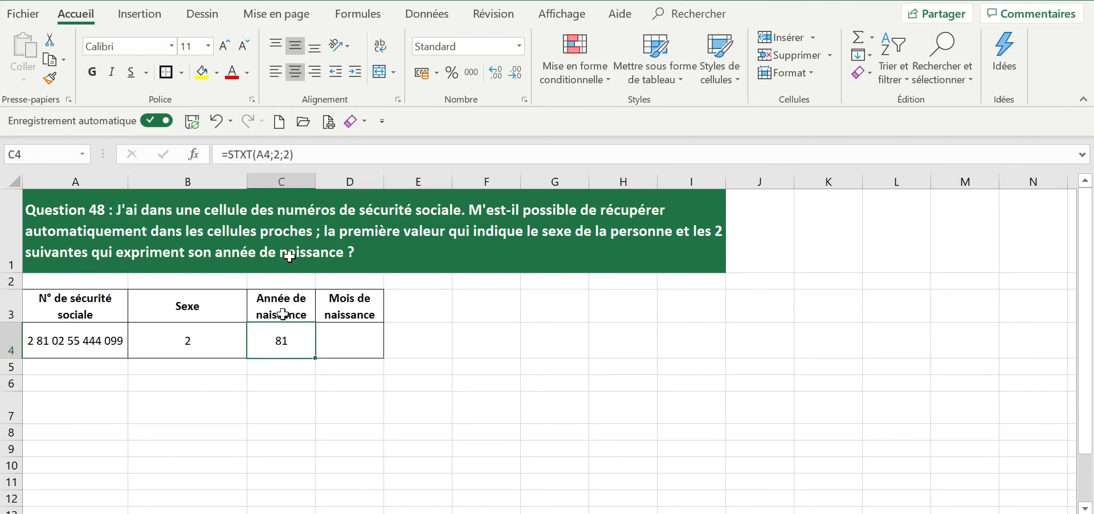
pyautogui.click(271, 155)
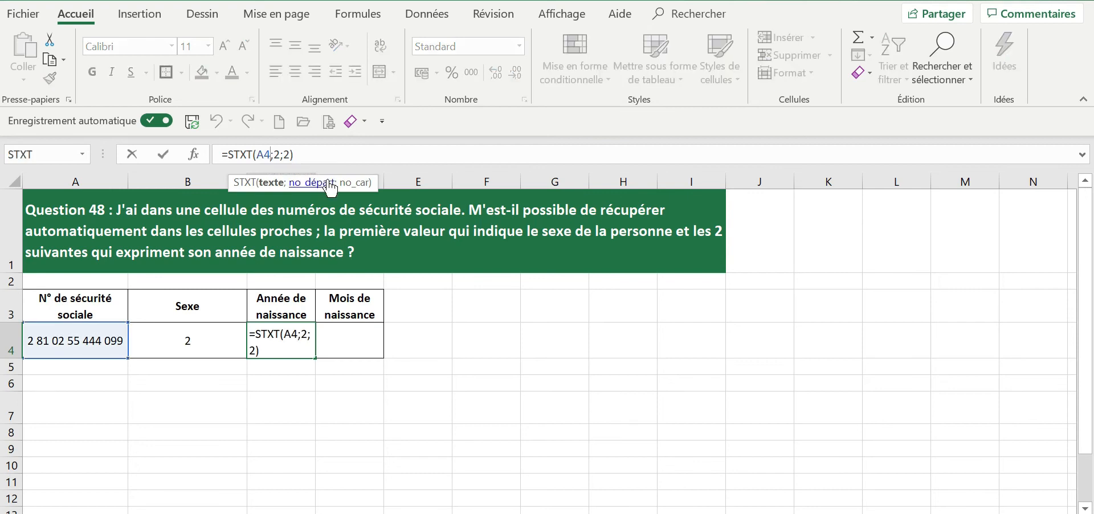
pyautogui.press('F4')
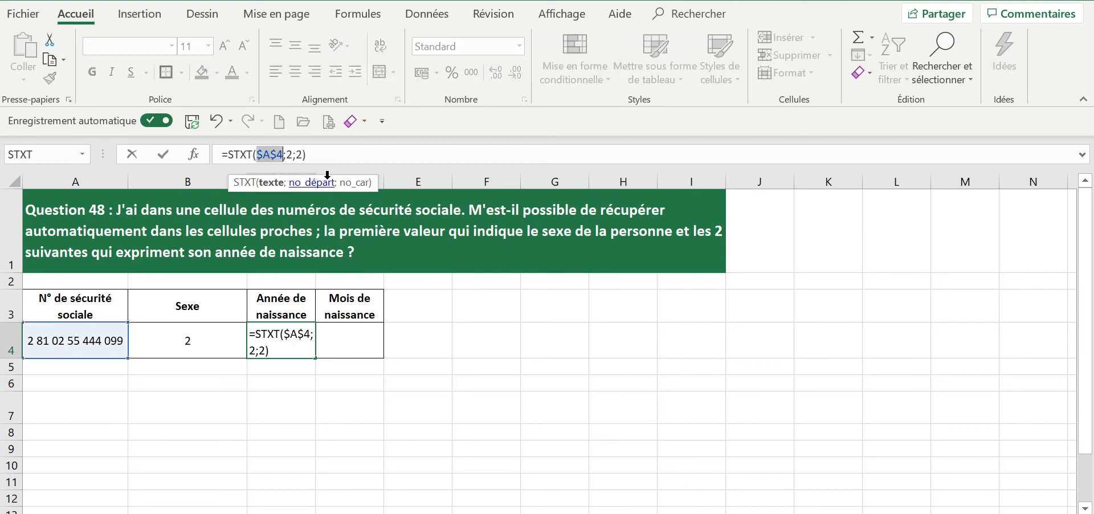
pyautogui.press('Return')
# - Fill the C4 formula into the birth month cell D4 and change its start position to 4, giving =STXT($A$4;4;2)
pyautogui.click(285, 340)
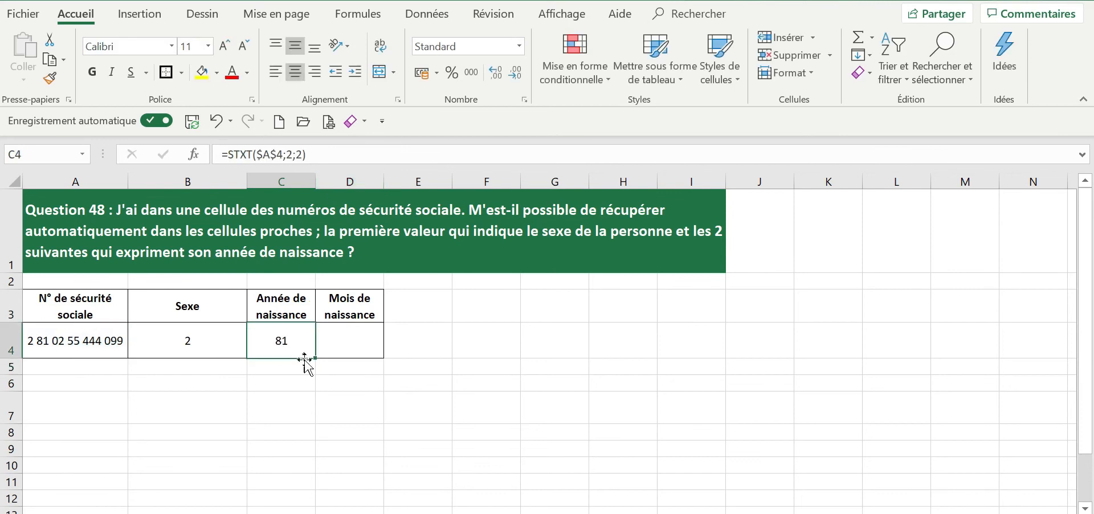
pyautogui.moveTo(315, 358); pyautogui.dragTo(346, 350)
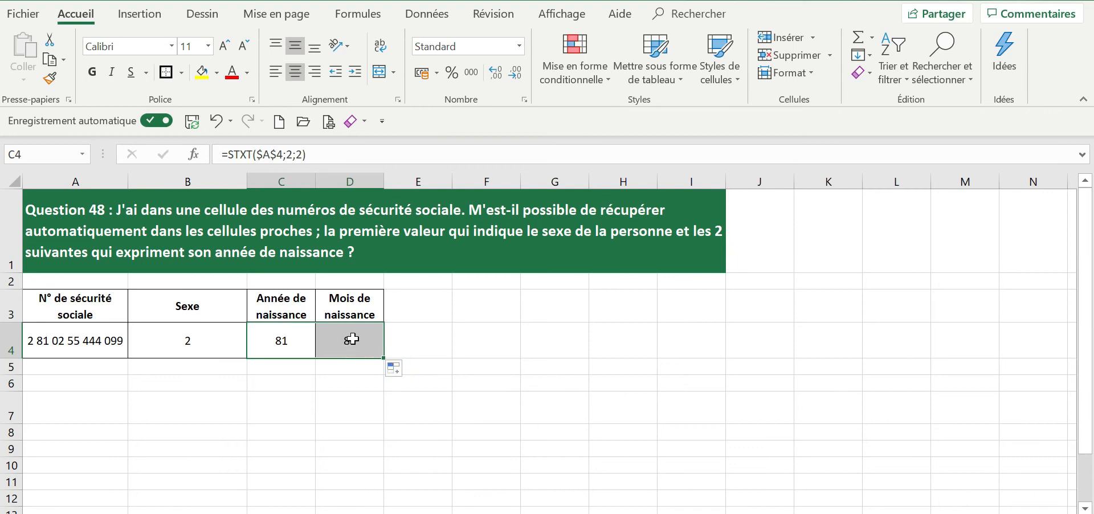
pyautogui.click(352, 339)
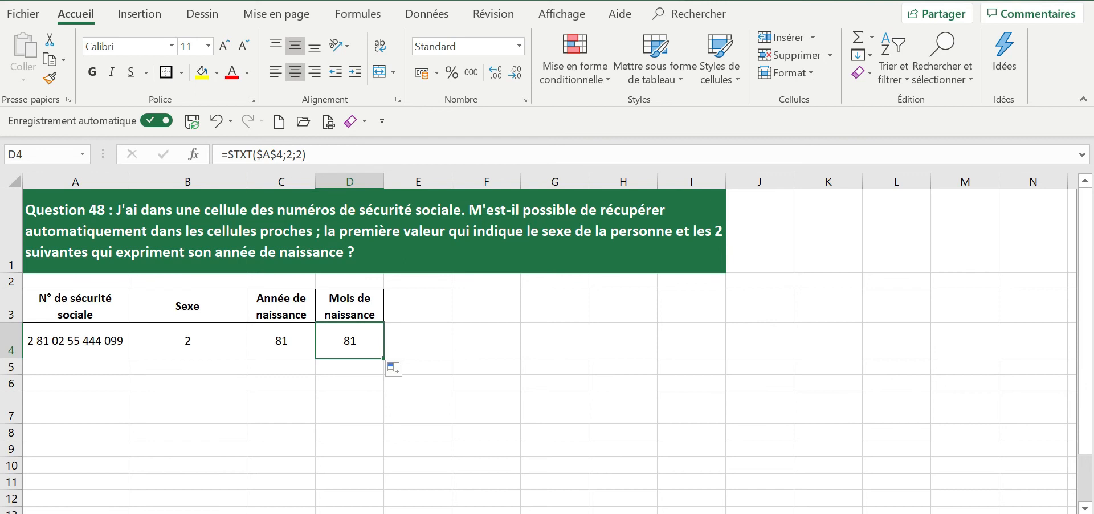
pyautogui.click(286, 154)
pyautogui.press('Delete')
pyautogui.write('4')
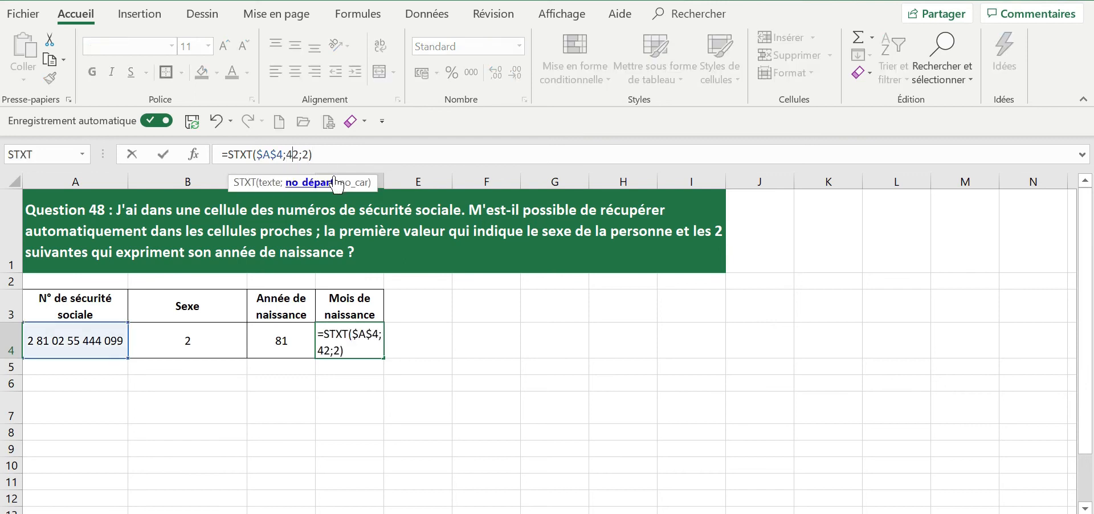
pyautogui.press('Return')
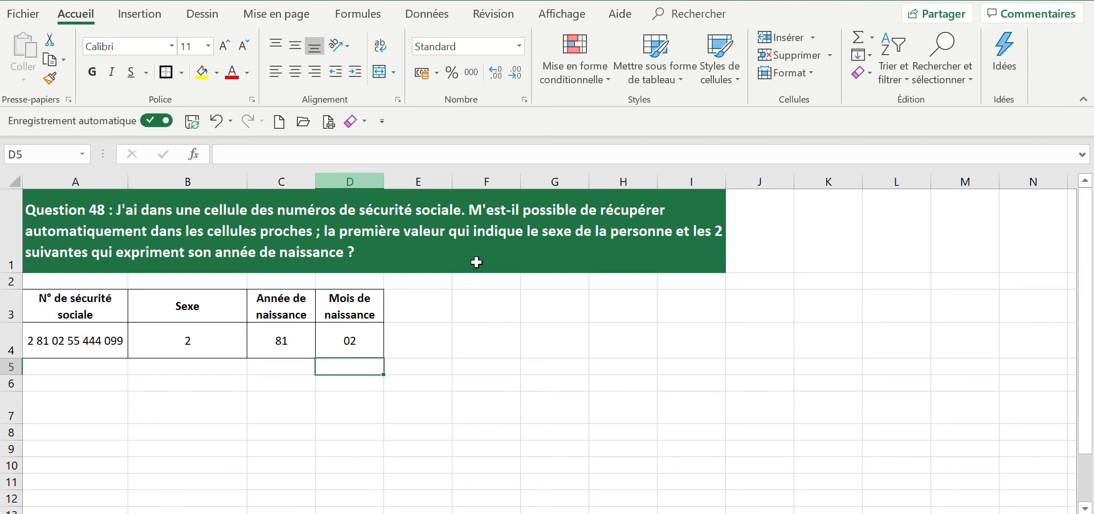
# - Enter the formula =DROITE(A4;6) in cell E4 to extract the last six digits of the social security number
pyautogui.click(419, 344)
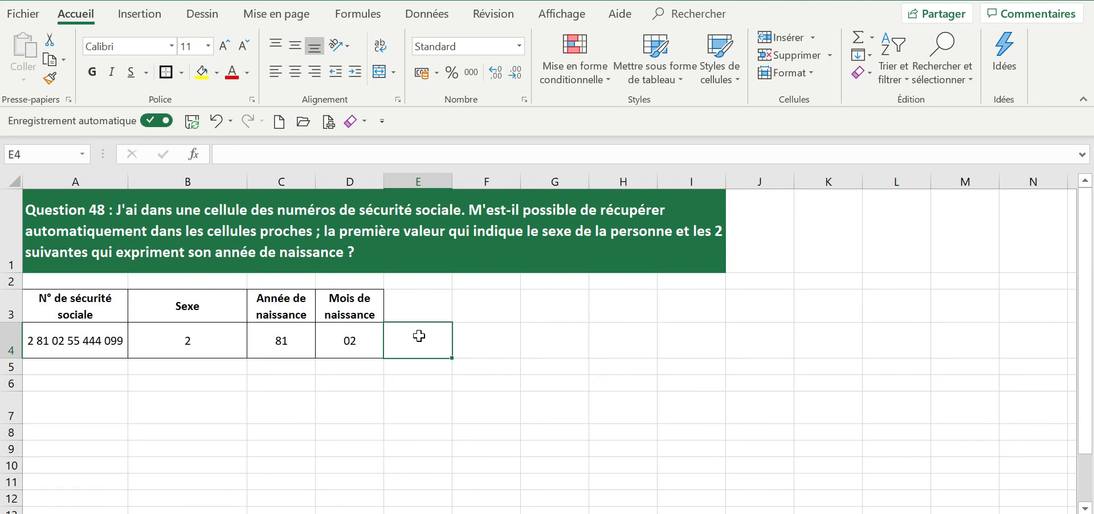
pyautogui.write('=droite')
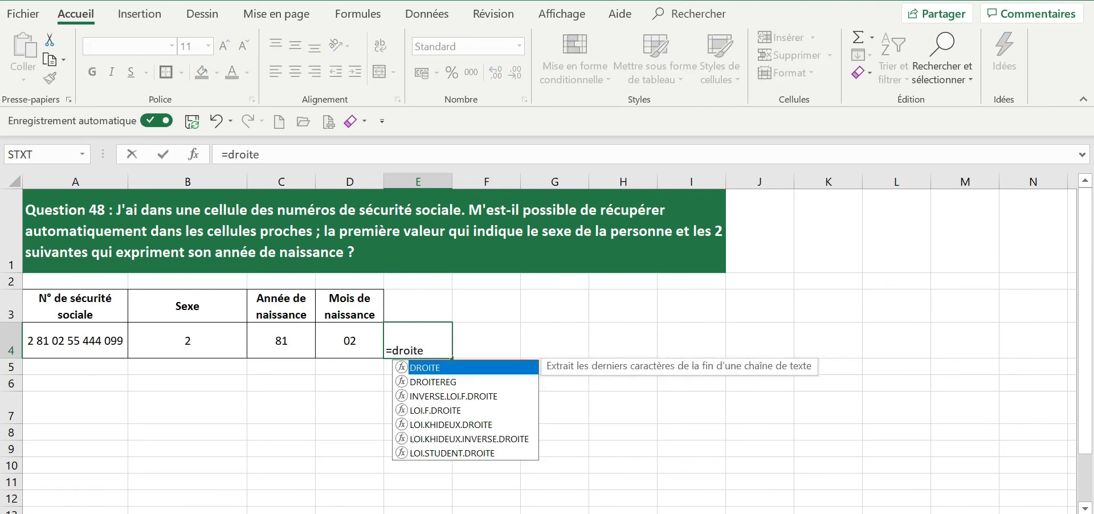
pyautogui.write('(')
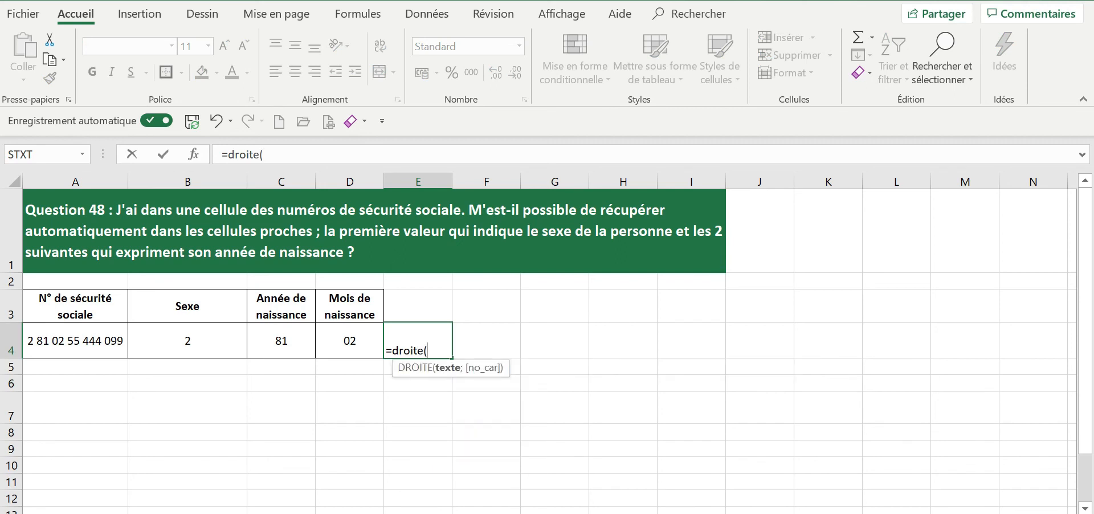
pyautogui.click(78, 341)
pyautogui.write(';6')
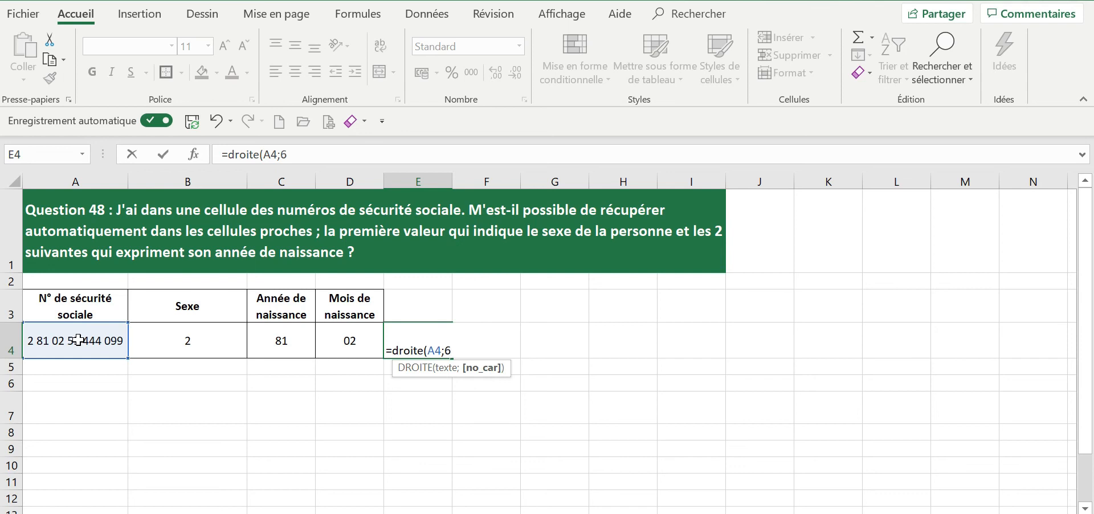
pyautogui.write(')')
pyautogui.press('Return')
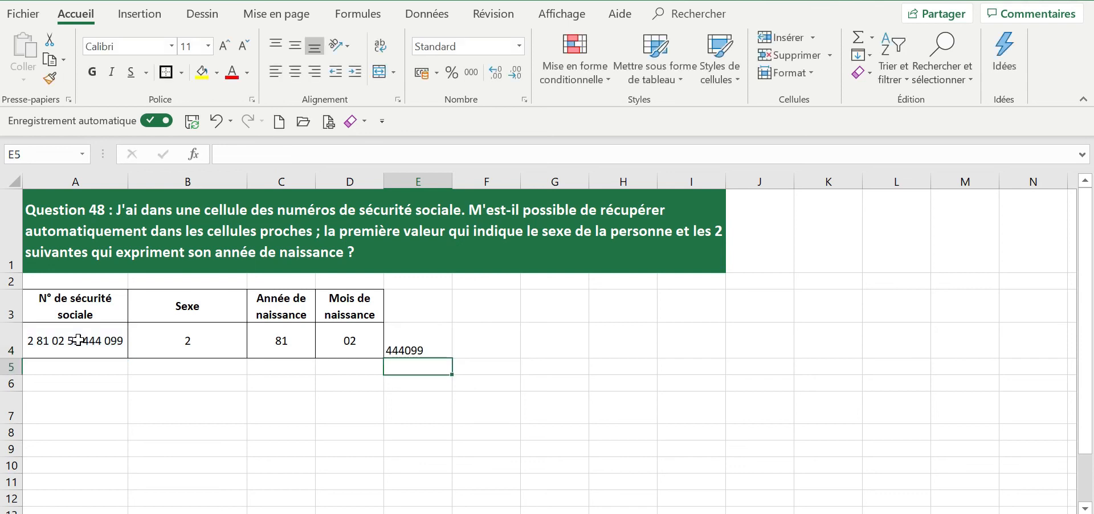
# - Copy the formatting of cell D4 onto cell E4
pyautogui.click(341, 352)
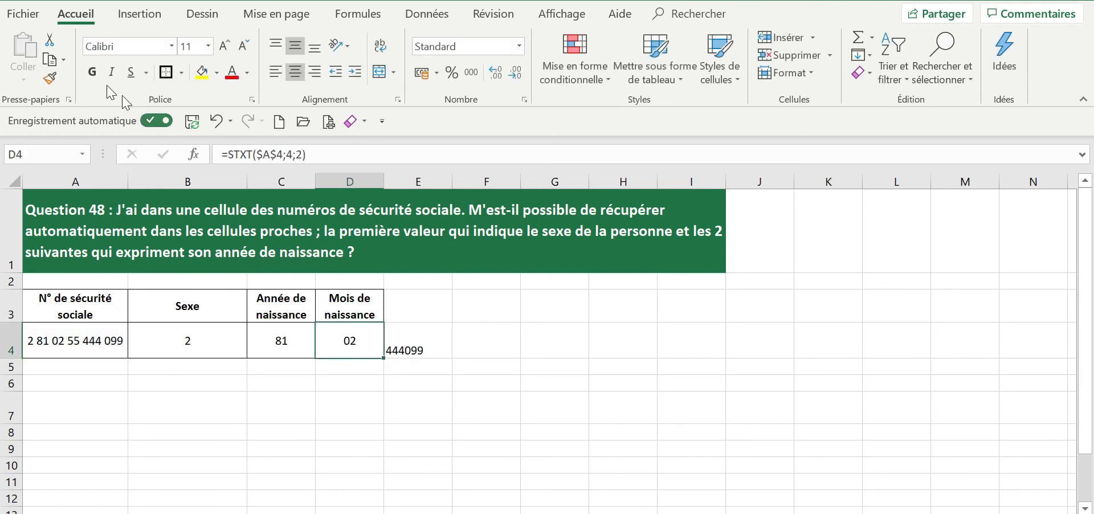
pyautogui.click(50, 80)
pyautogui.click(415, 342)
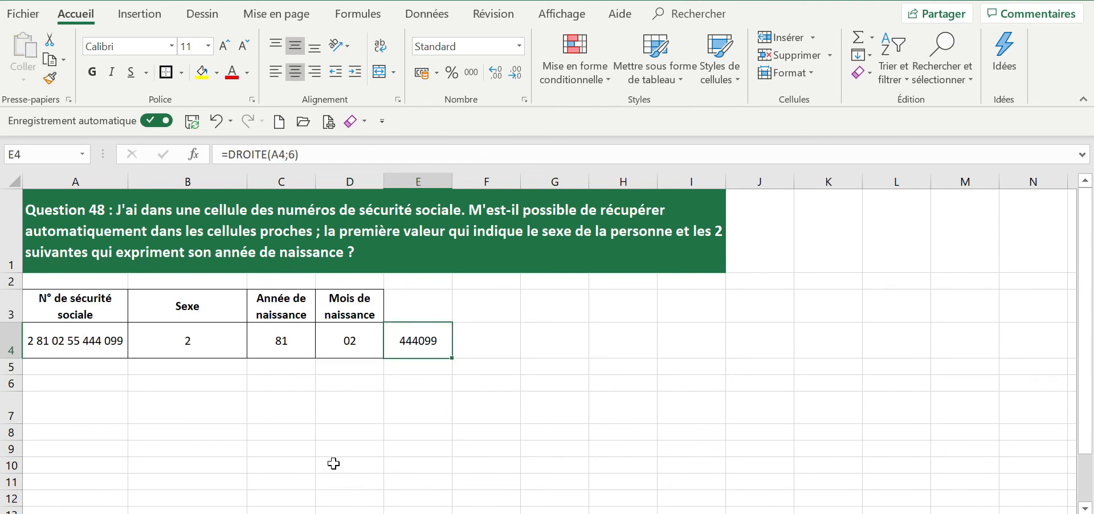